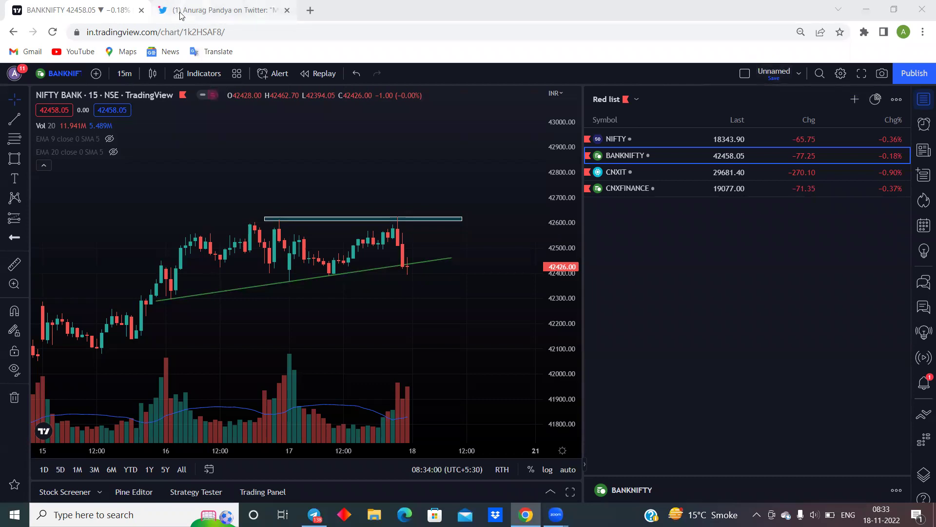
Switch to the Twitter tab with the tweet expecting bearish markets tomorrow from participant data
left_click(219, 9)
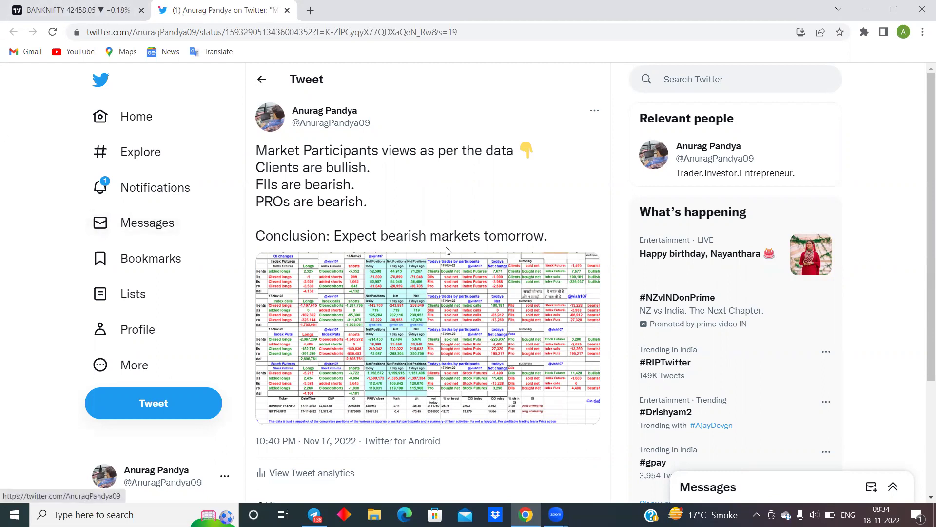
Return to the BankNifty chart, close the Gate.io ad, and switch the watchlist to Watchlist
left_click(94, 10)
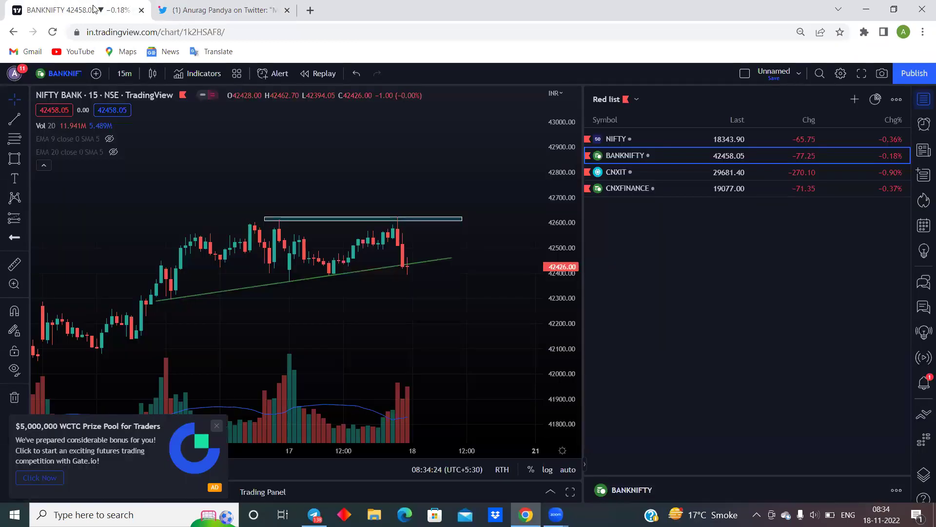
left_click(216, 426)
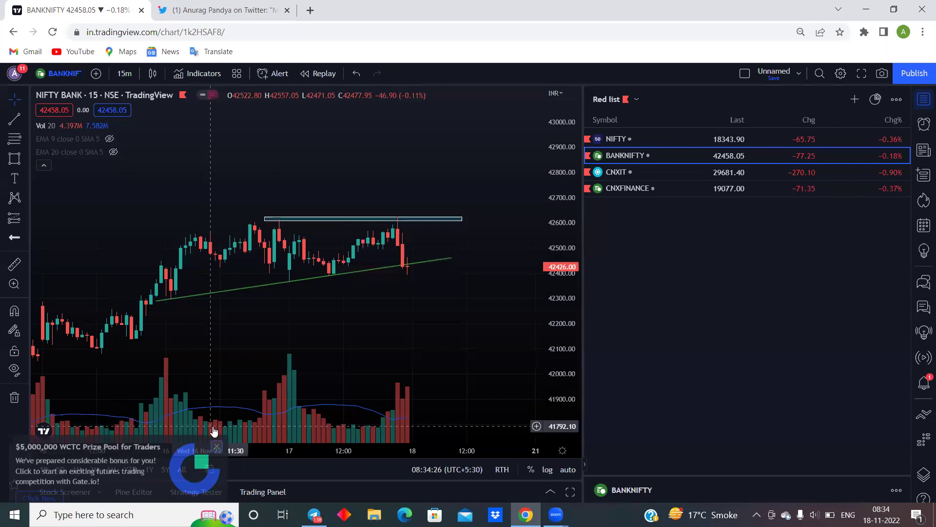
left_click(622, 99)
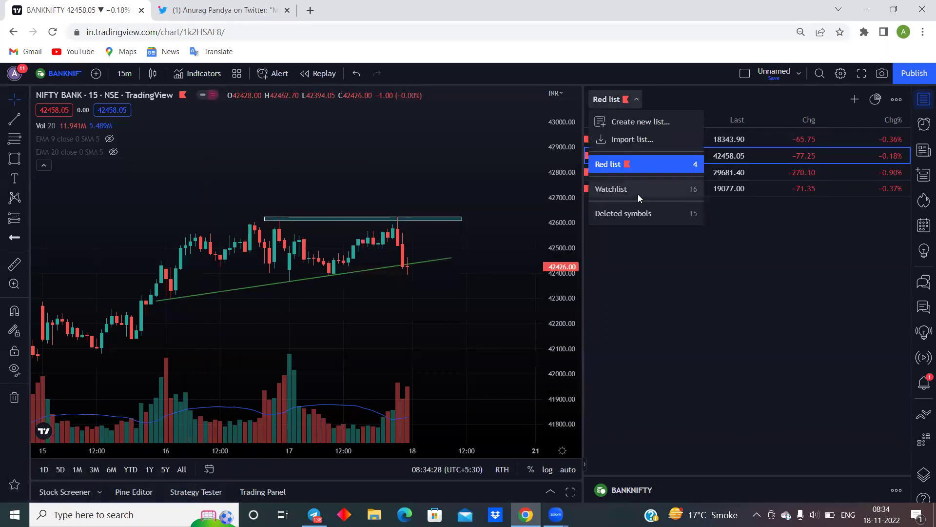
left_click(638, 194)
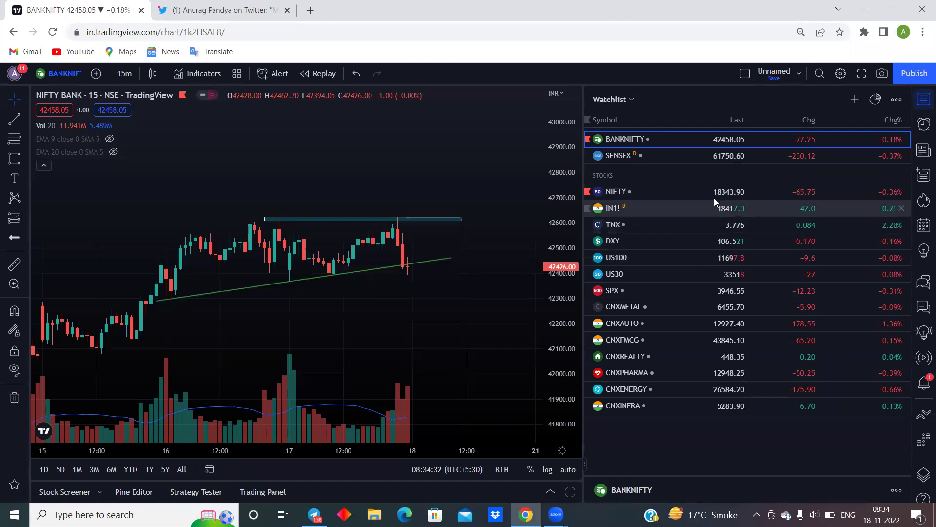
left_click(614, 99)
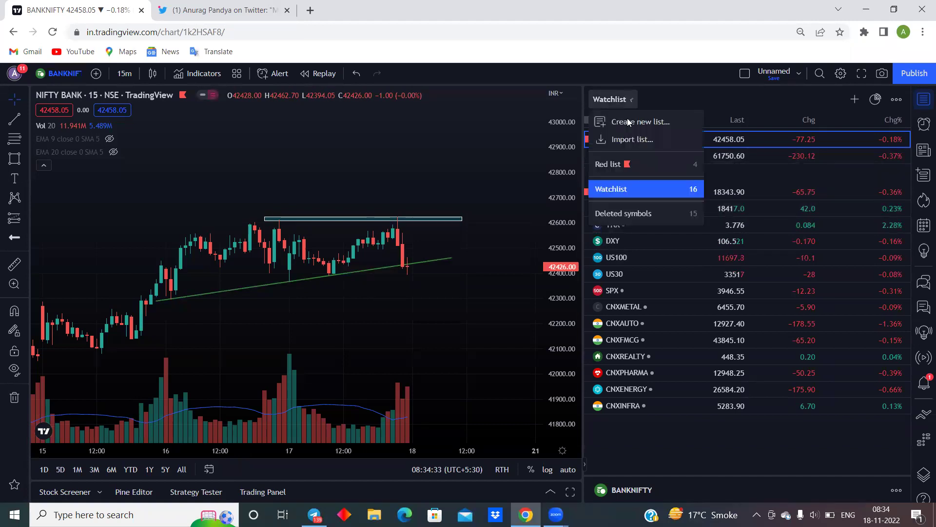
Switch the watchlist back to Red list and nudge the BankNifty chart slightly
left_click(627, 164)
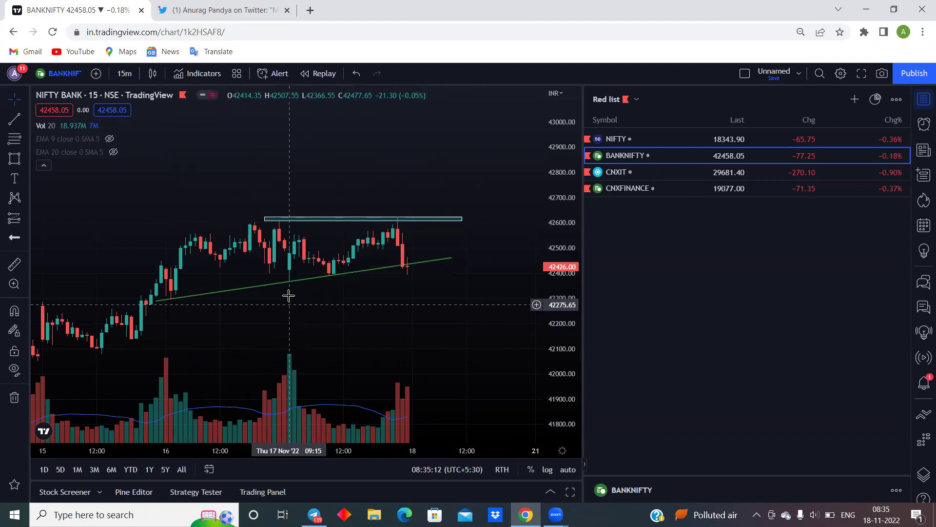
mouse_move(291, 278)
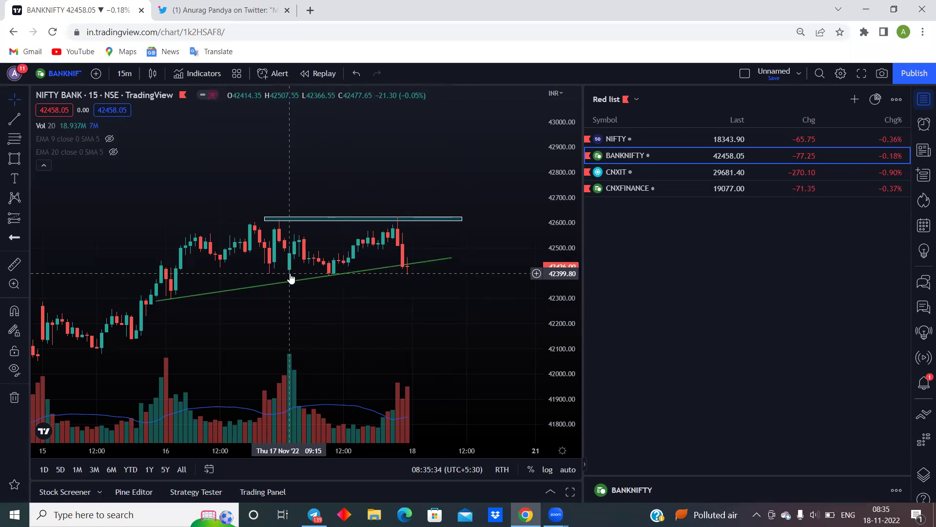
left_click_drag(470, 320, 456, 327)
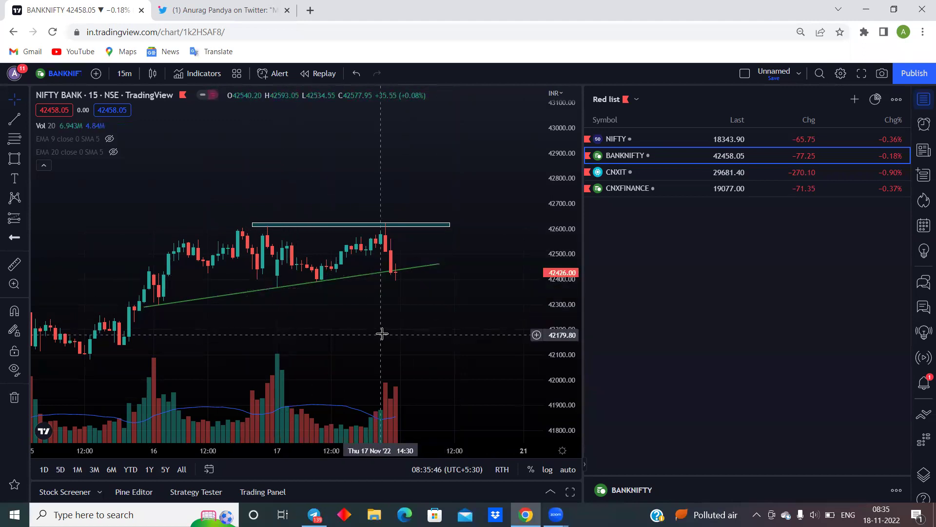
Load NIFTY, compress its price scale and pan left to the support zone breakdown
left_click(752, 139)
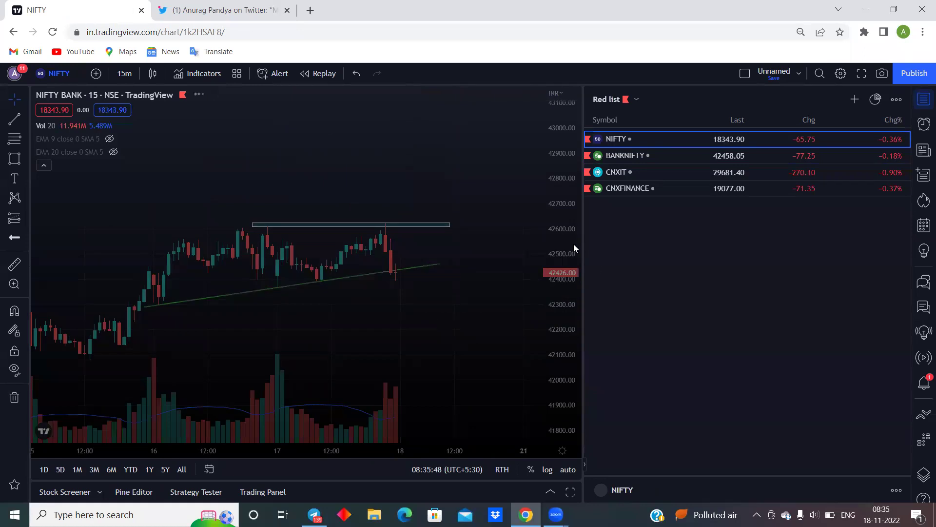
left_click_drag(564, 249, 563, 351)
left_click_drag(446, 322, 380, 322)
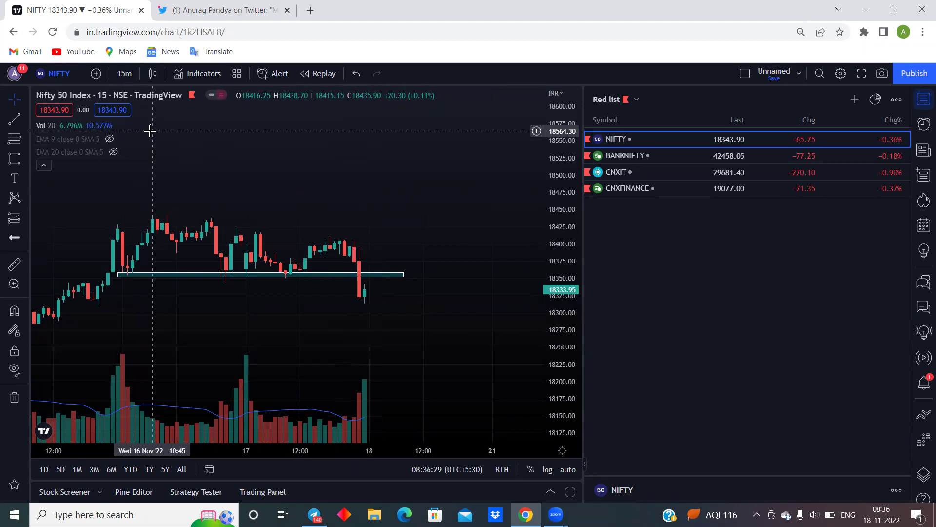
Change NIFTY to 5-minute candles and zoom out to show several sessions around the support zone
left_click(119, 75)
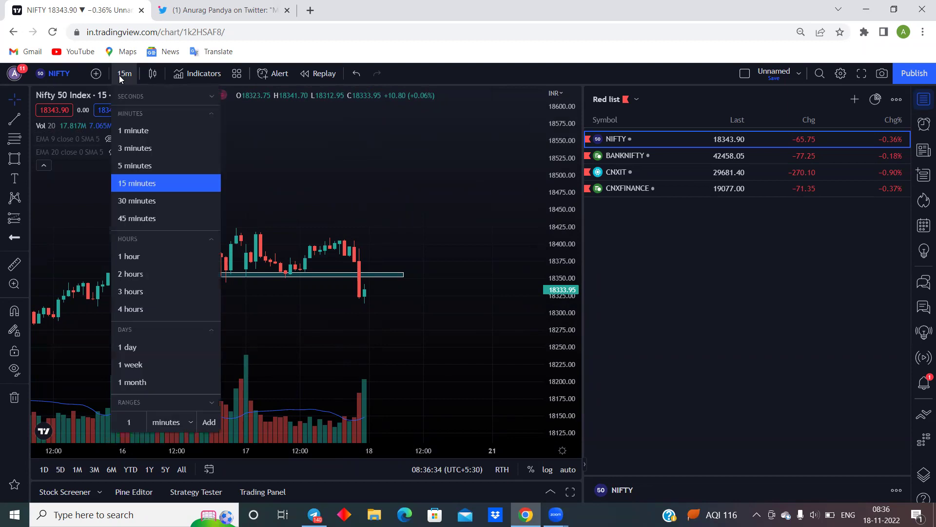
left_click(135, 166)
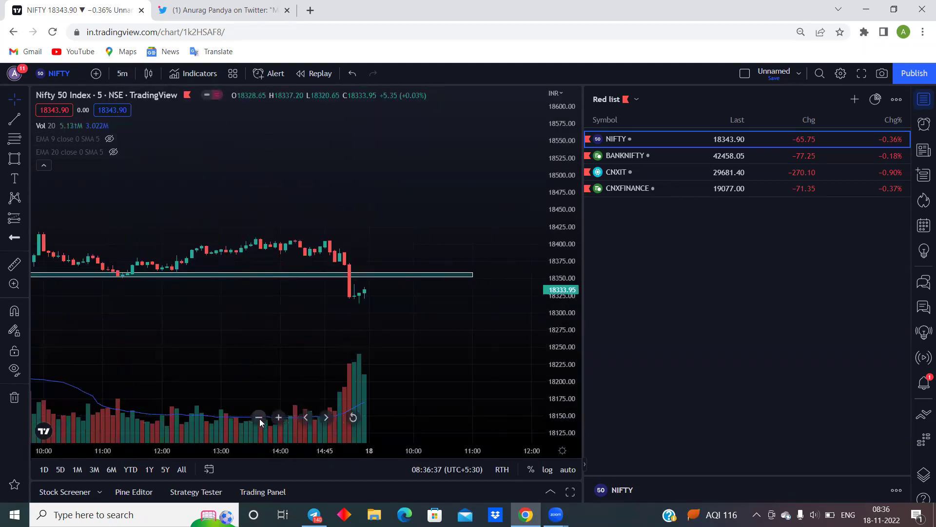
left_click(260, 419)
left_click(260, 418)
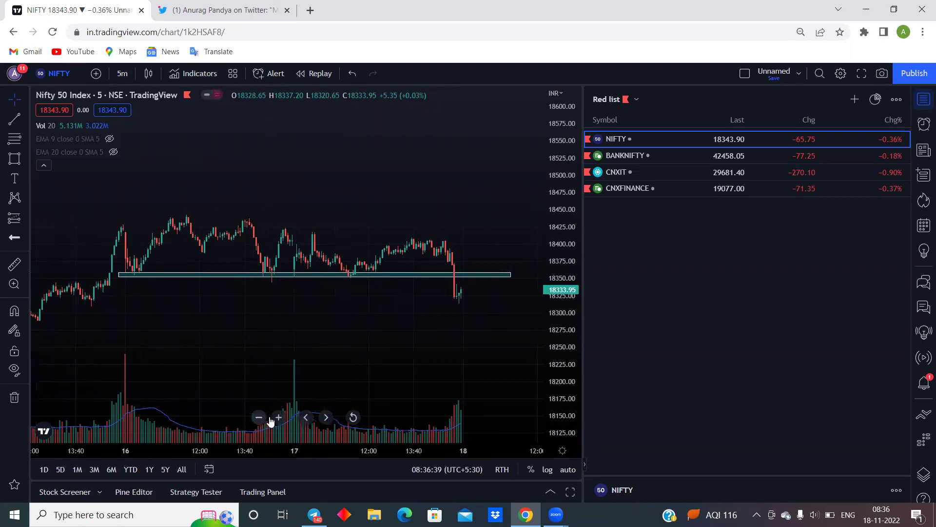
left_click(279, 419)
left_click_drag(297, 377, 302, 380)
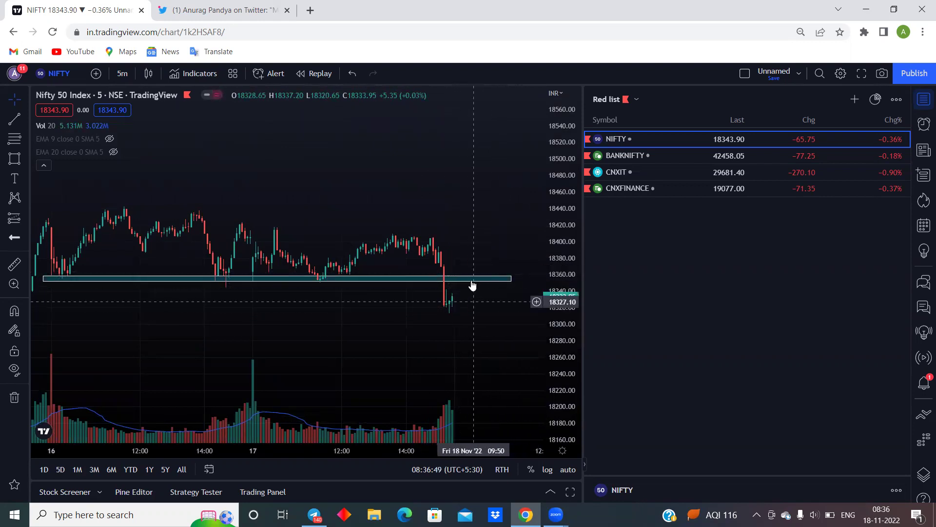
left_click_drag(461, 356, 458, 351)
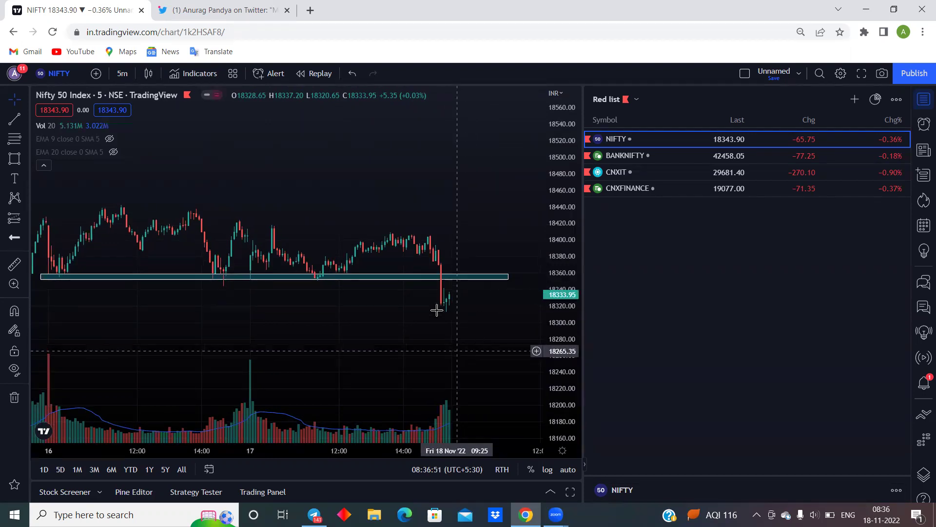